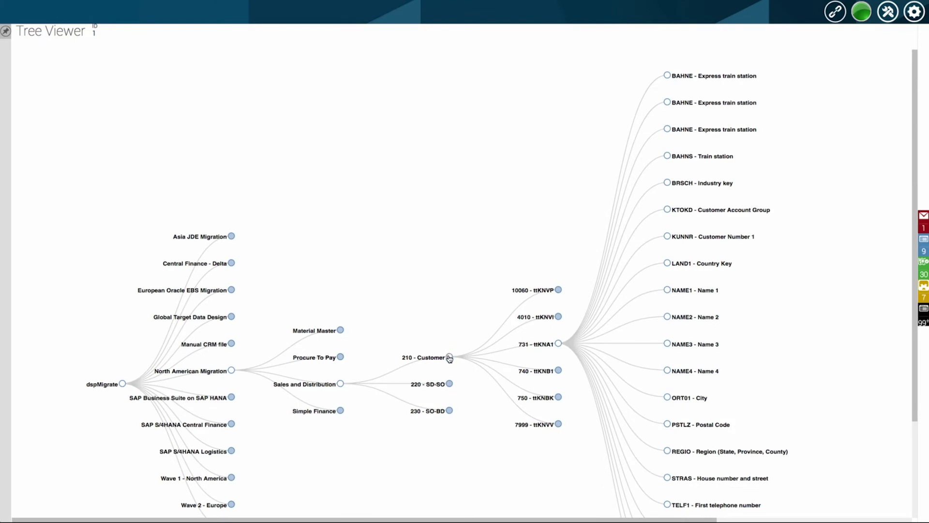
- Collapse the 210 - Customer branch and expand European Oracle EBS Migration's Sales and Distribution area
click(449, 358)
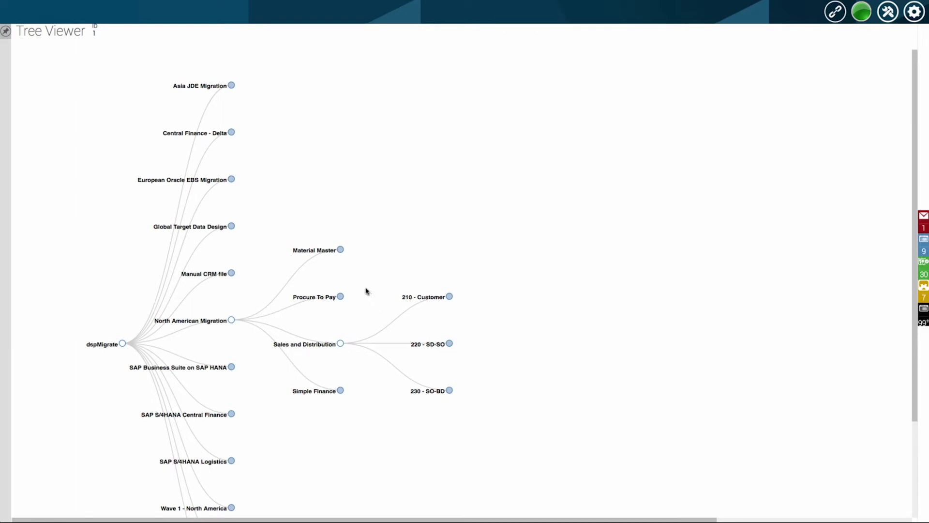
scroll(272, 269, down, 2)
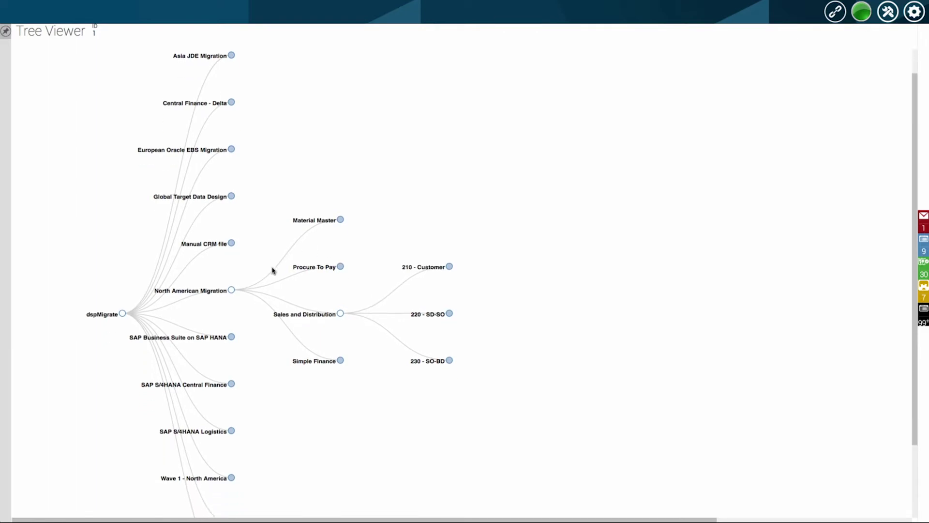
scroll(272, 270, down, 2)
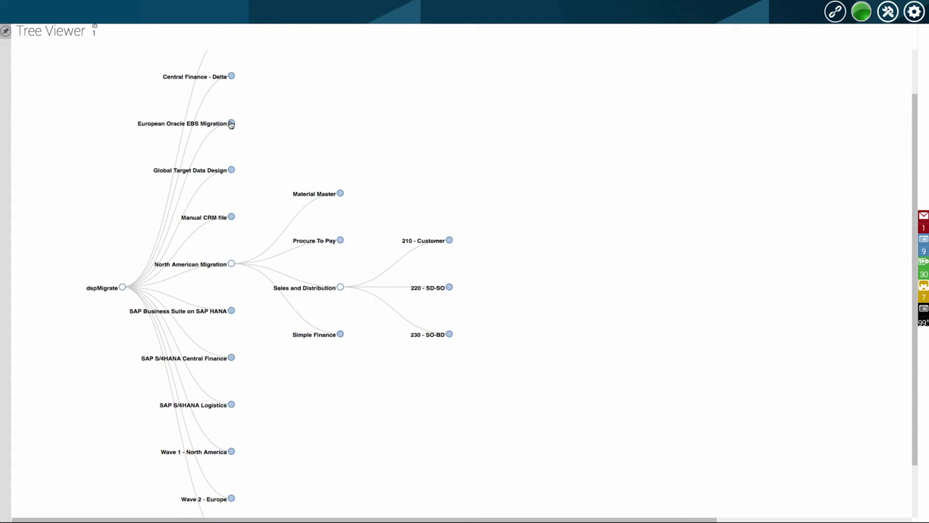
click(231, 122)
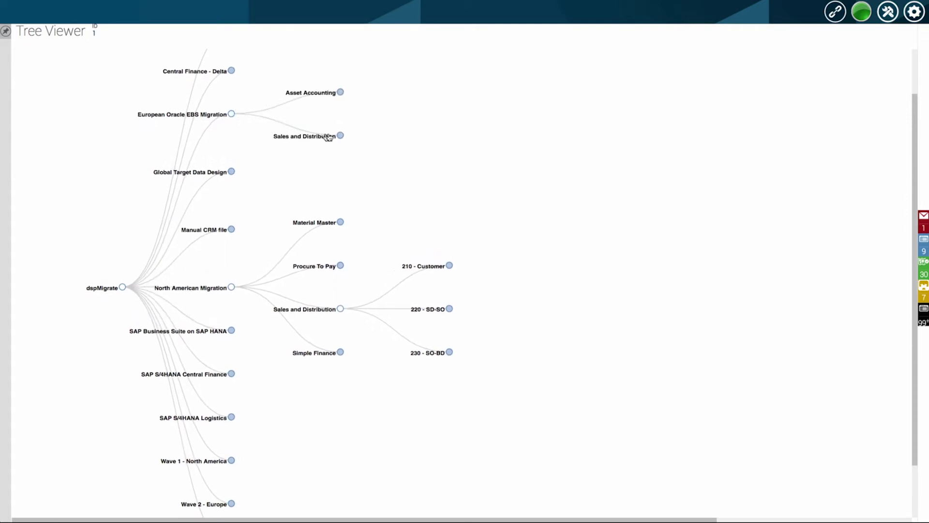
click(342, 136)
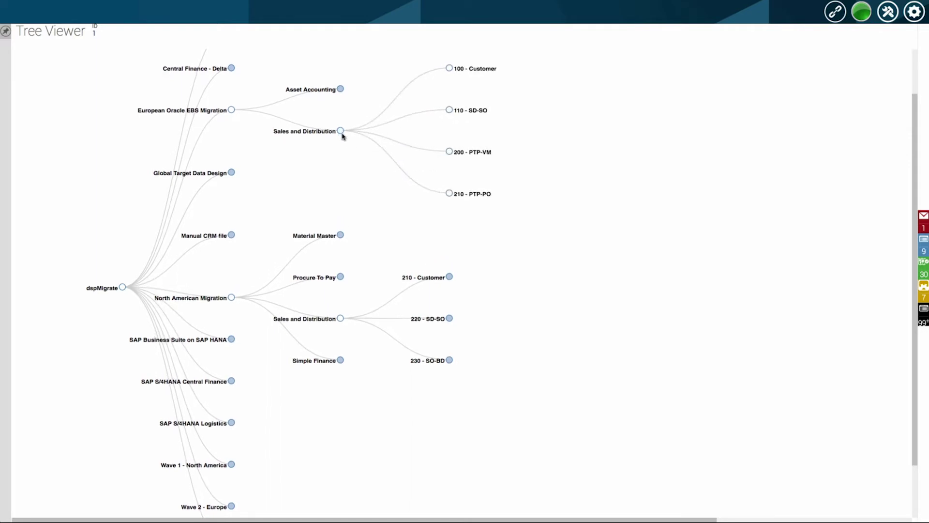
click(341, 134)
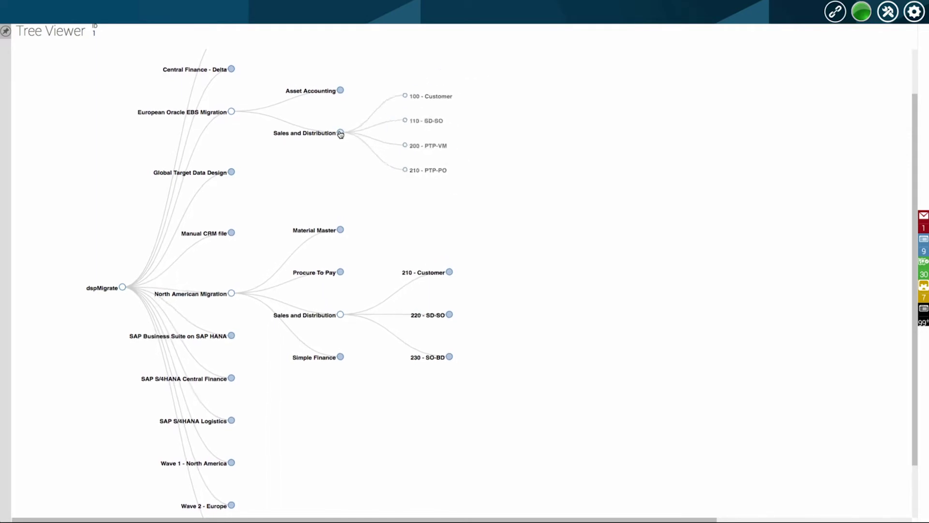
- In dspMigrate, drill into N_America wave's Sales and Distribution Customer object targets
click(19, 11)
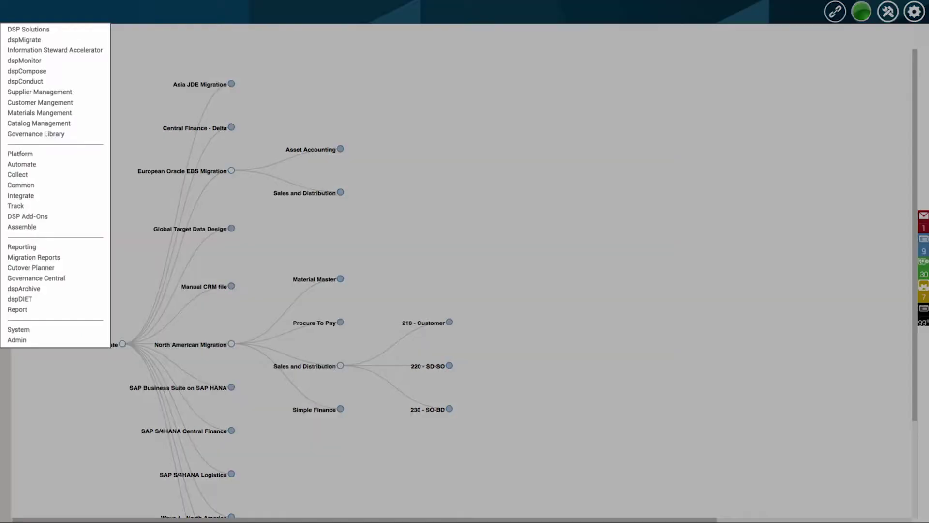
click(58, 39)
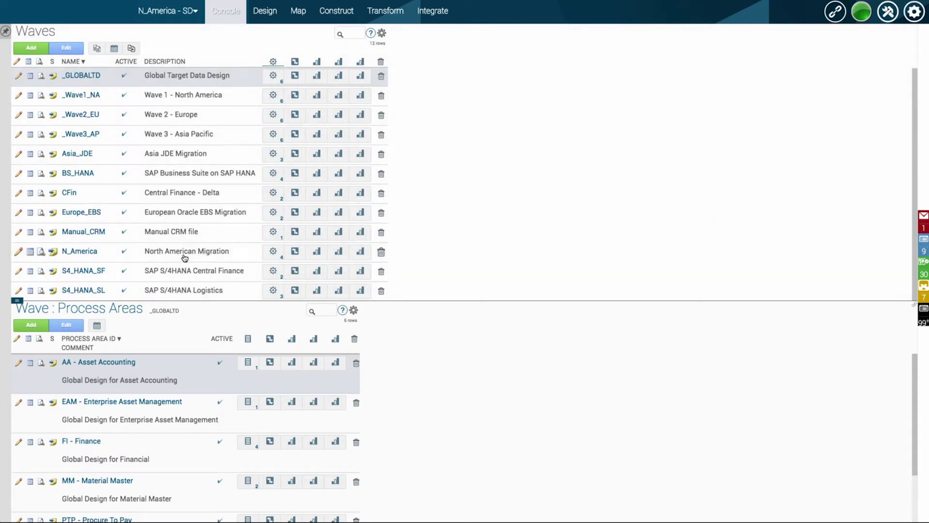
click(184, 257)
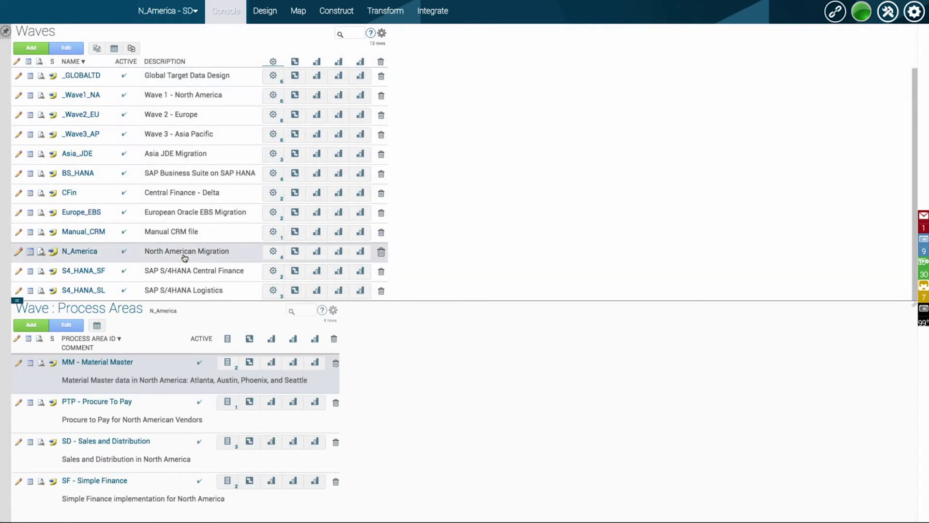
click(226, 442)
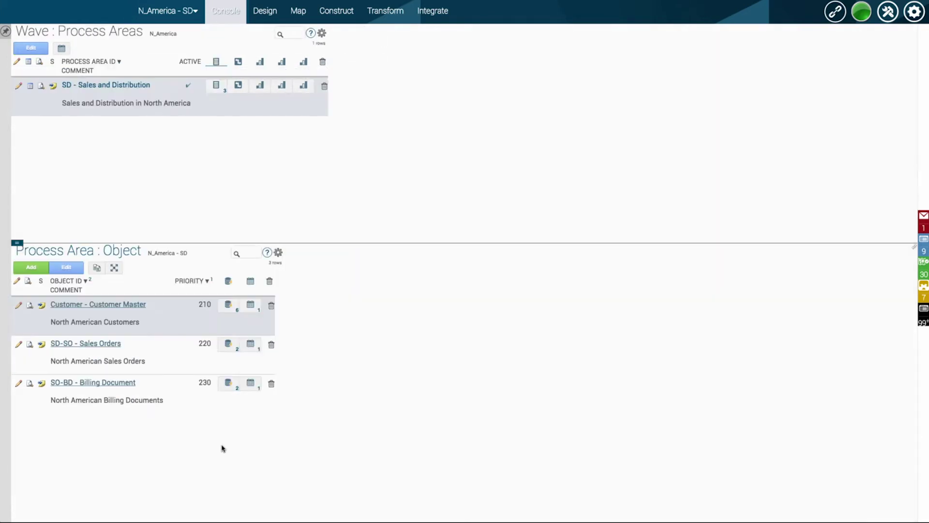
click(228, 307)
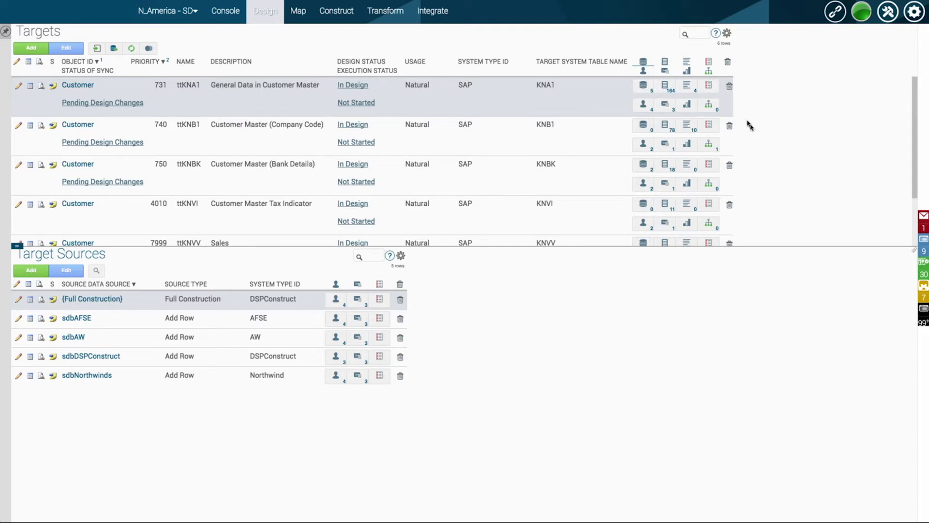
- Open the KNA1 target fields and filter the list by the KUNNR row
click(669, 85)
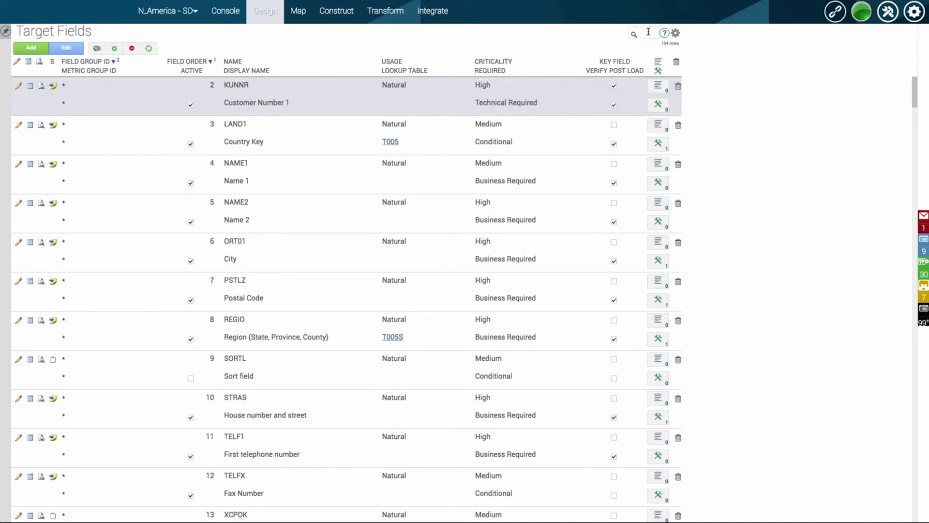
right_click(190, 107)
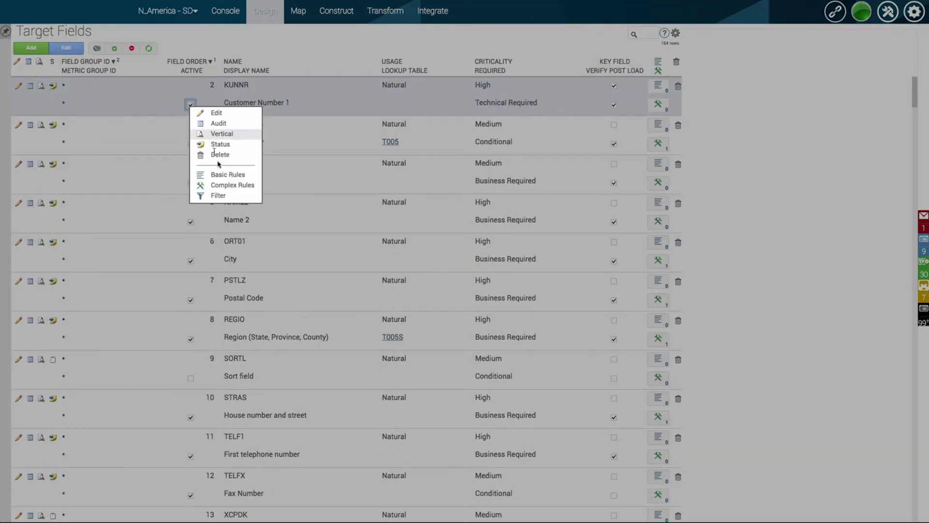
click(220, 194)
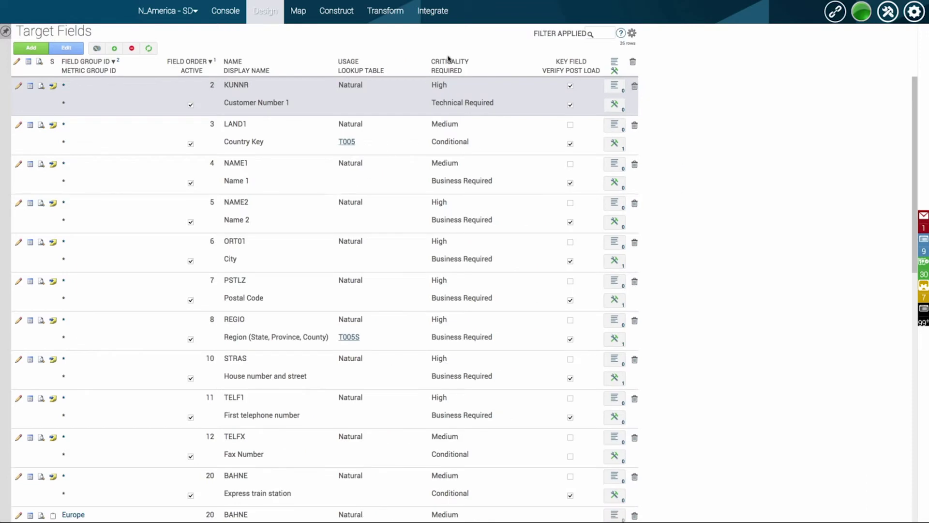
- Search the fields for 'name4' and show NAME4's additional help and documentation information
click(590, 38)
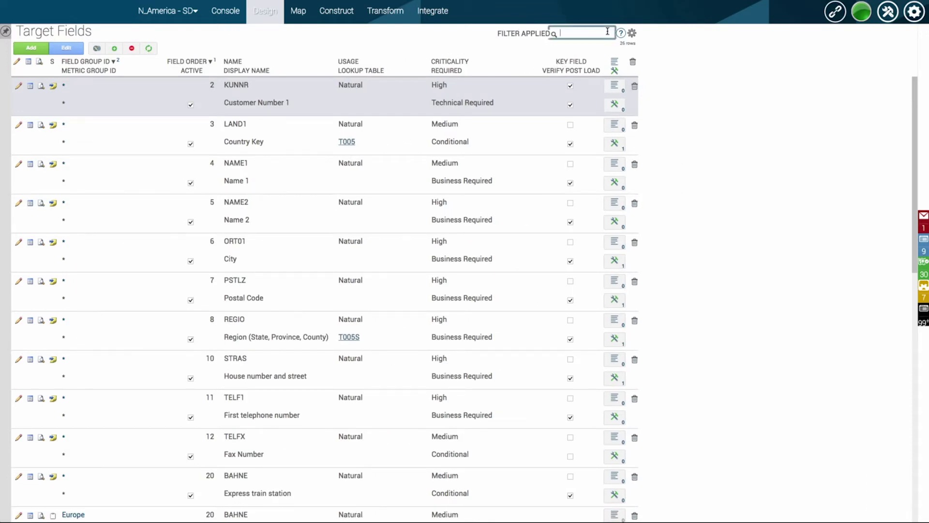
text(name4)
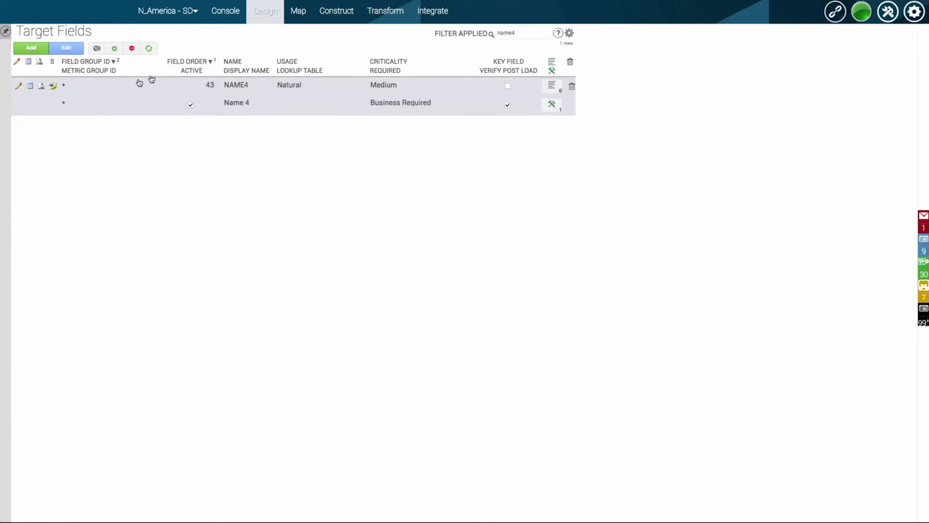
click(43, 87)
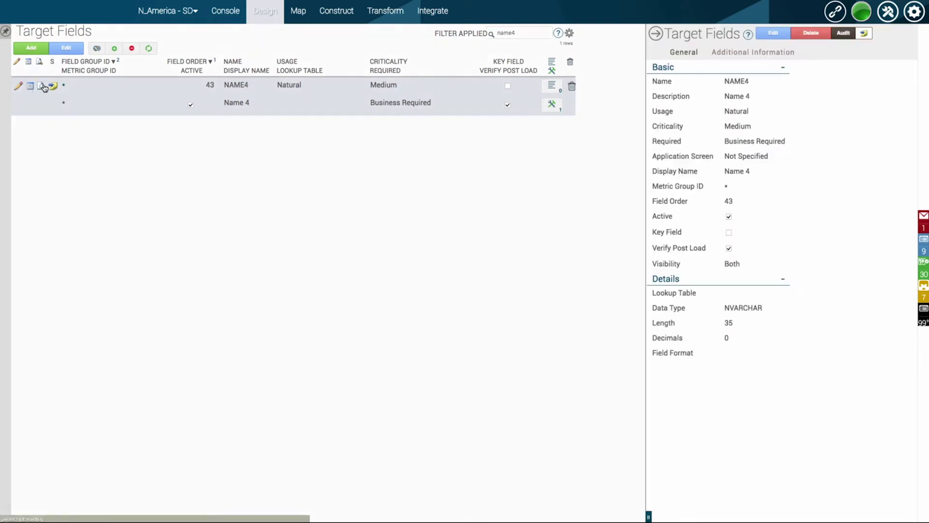
click(736, 53)
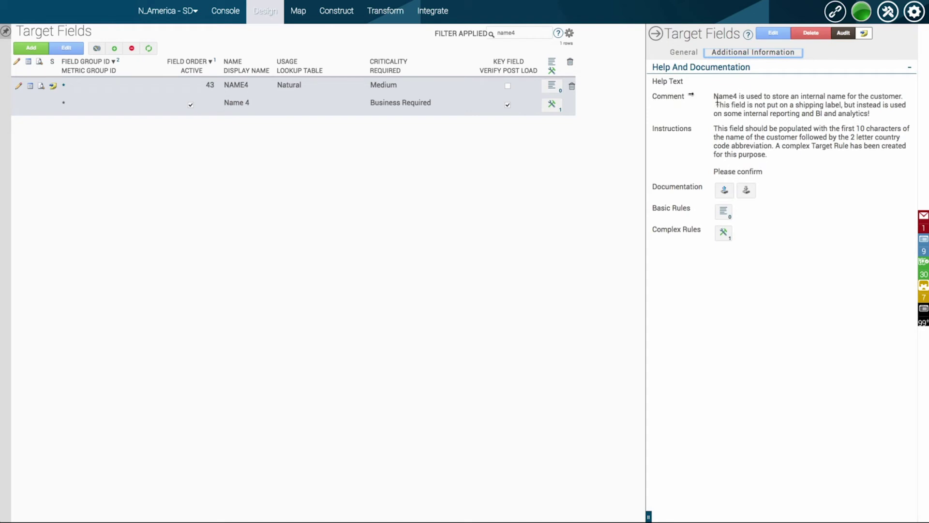
- Search target fields for 'train' and review the four basic rules of BAHNS Train station
click(523, 33)
key(ctrl+a)
text(train)
key(Return)
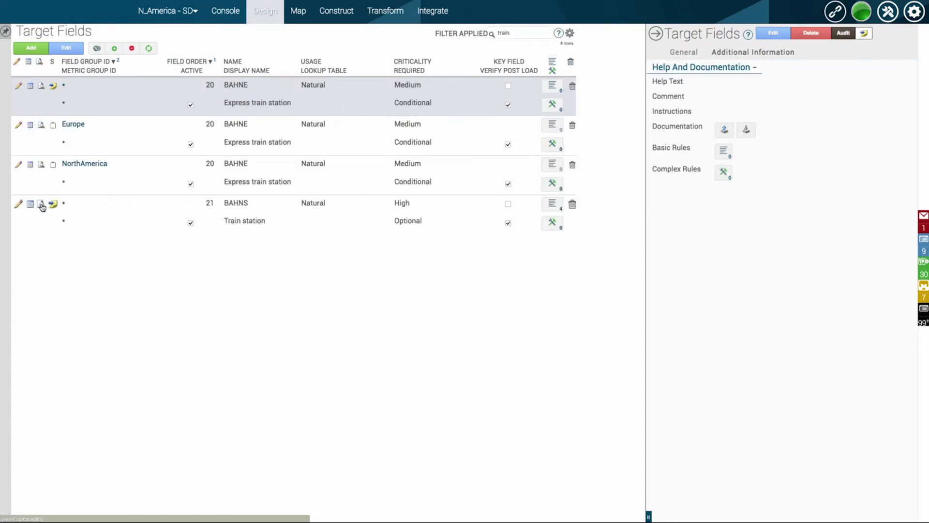
click(548, 204)
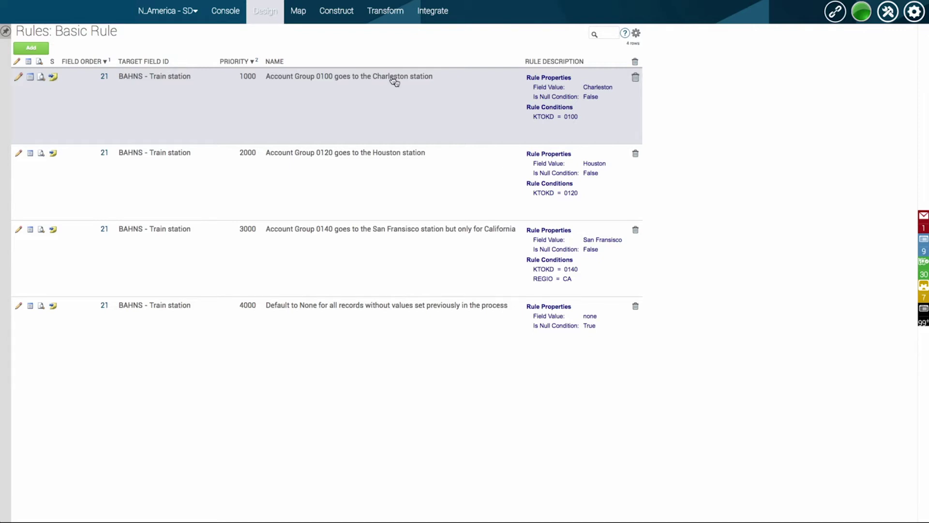
key(alt+Left)
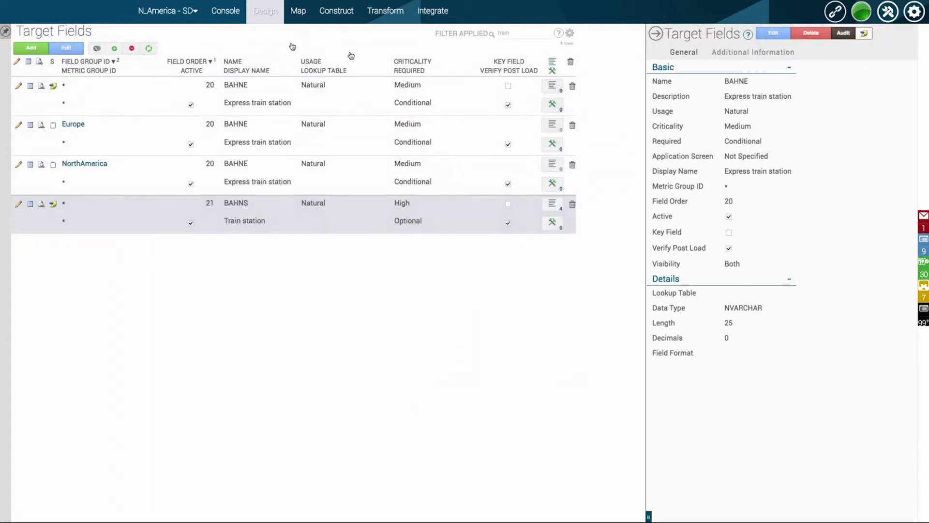
click(651, 34)
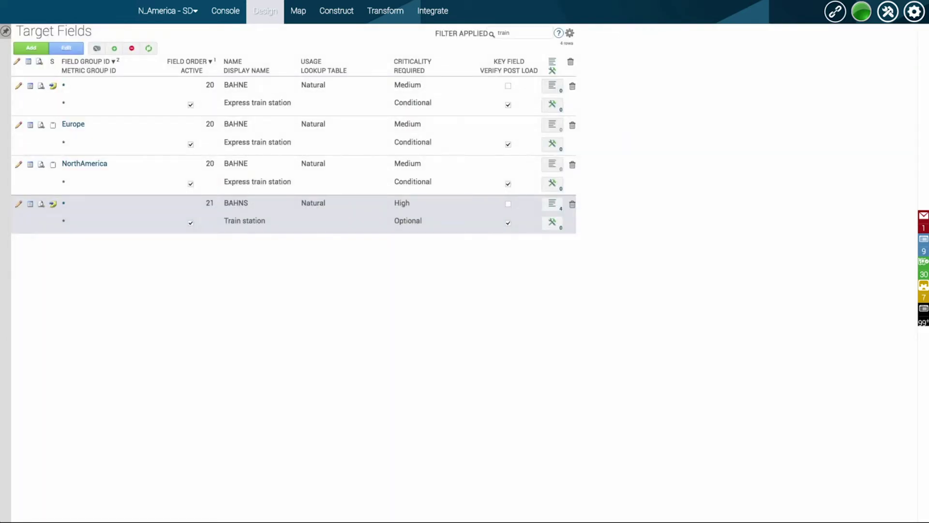
- Open the Northwinds Customers source's field mappings into KNA1 and scroll through the 22 fields
click(300, 11)
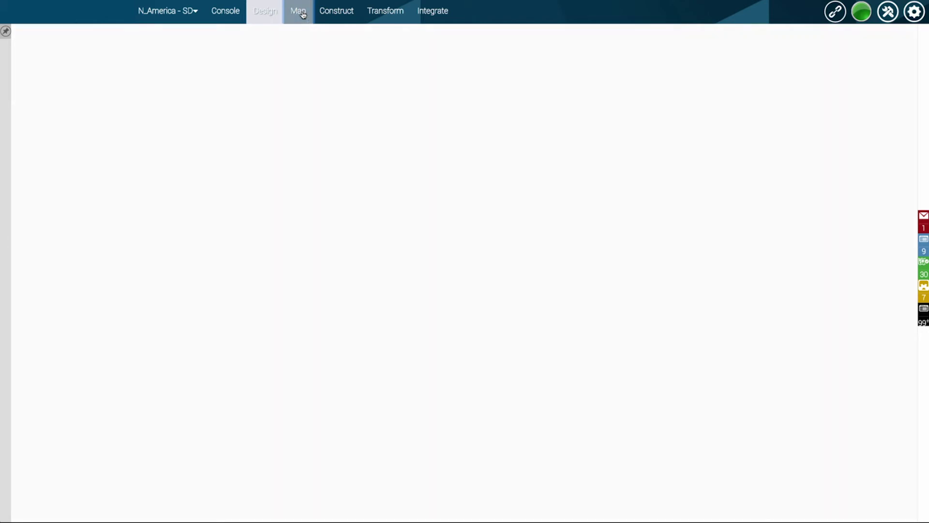
click(107, 92)
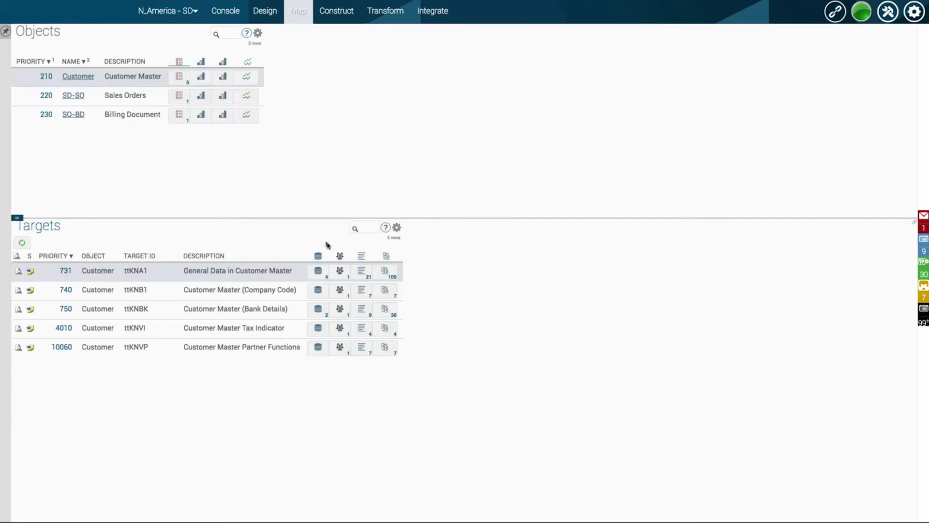
click(320, 269)
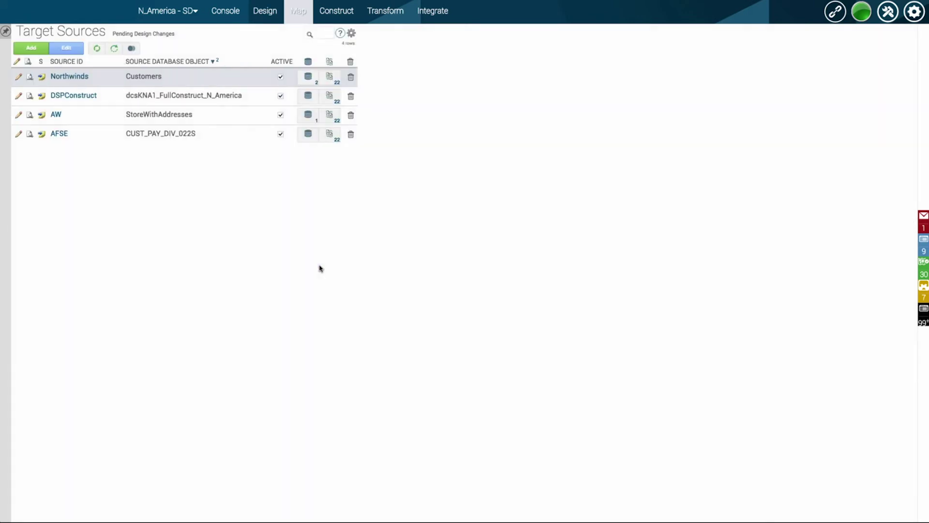
click(337, 86)
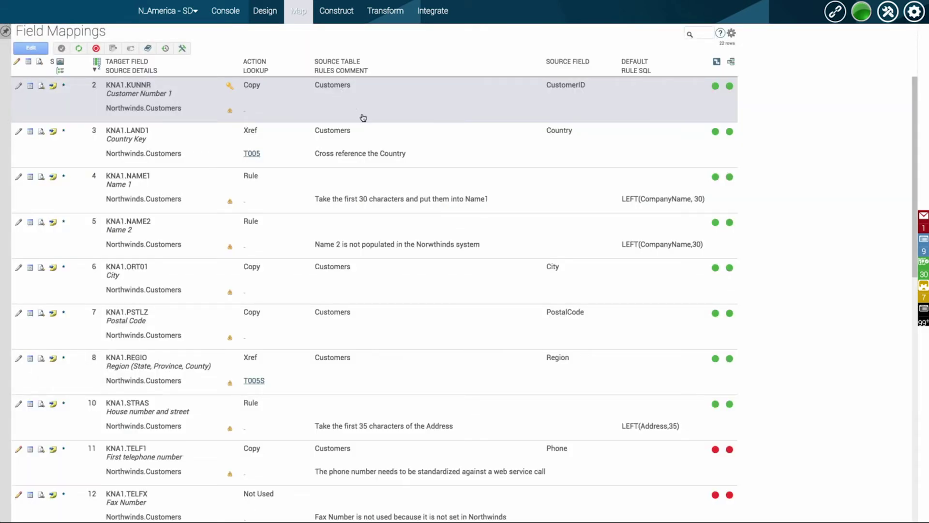
scroll(404, 155, down, 2)
scroll(405, 156, down, 5)
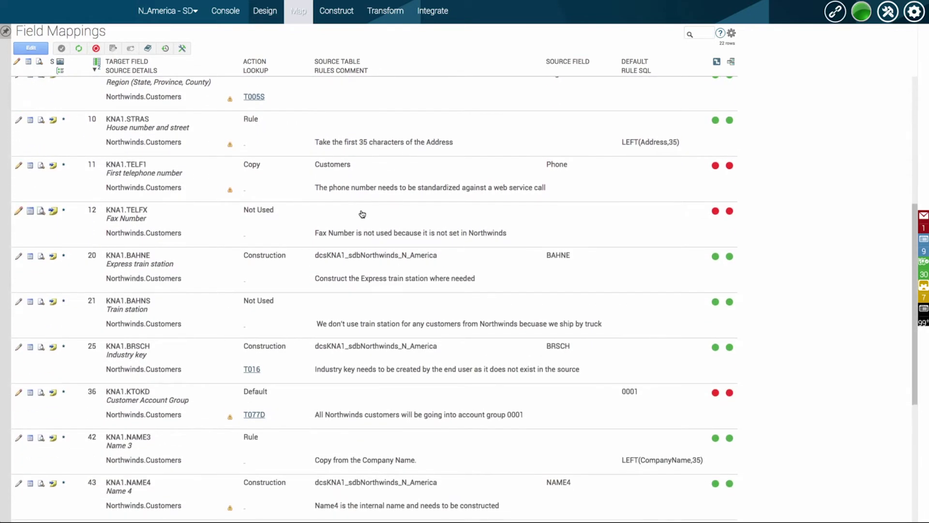
- Set the KNA1.TELFX Fax Number mapping action to Not Used and submit it as completed
click(358, 215)
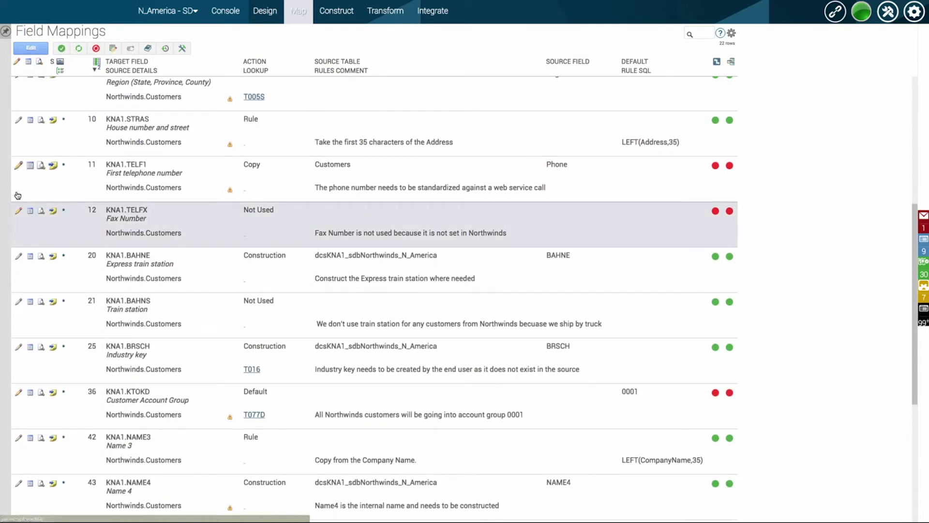
click(18, 211)
click(275, 211)
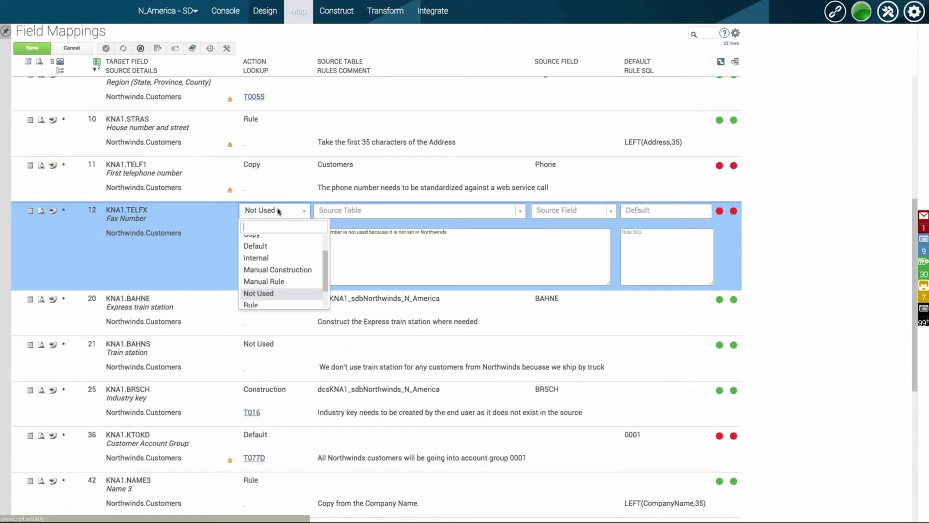
scroll(288, 291, down, 1)
click(272, 267)
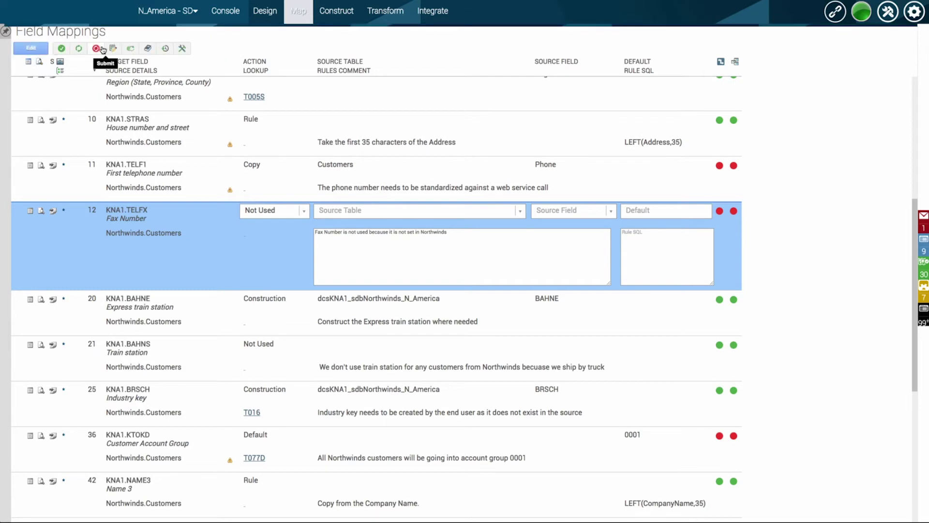
click(76, 49)
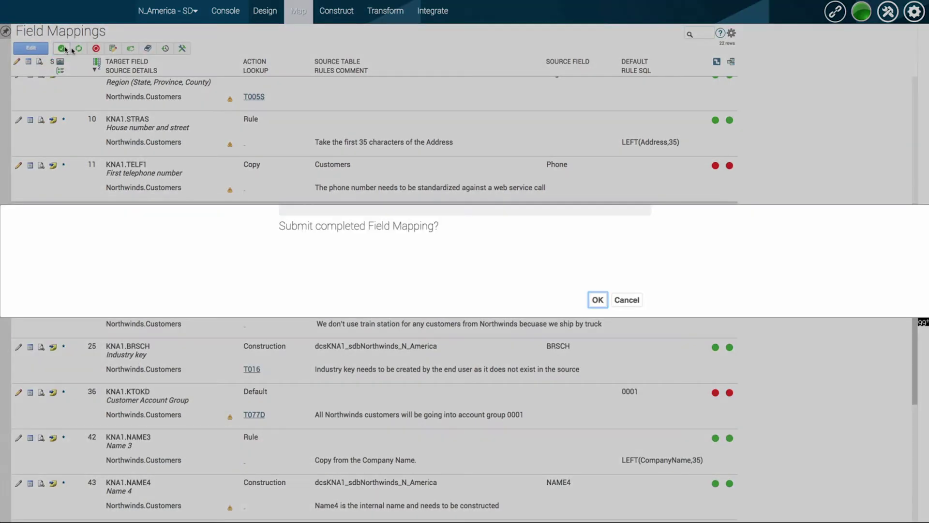
click(593, 300)
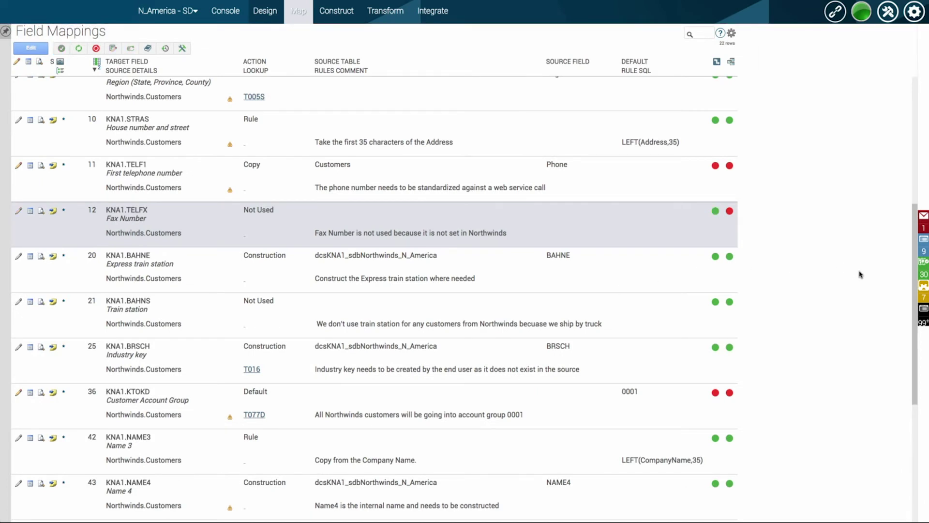
- Approve the Northwinds TELFX Not Used entry in Mapping Approval, marking it in progress
click(923, 275)
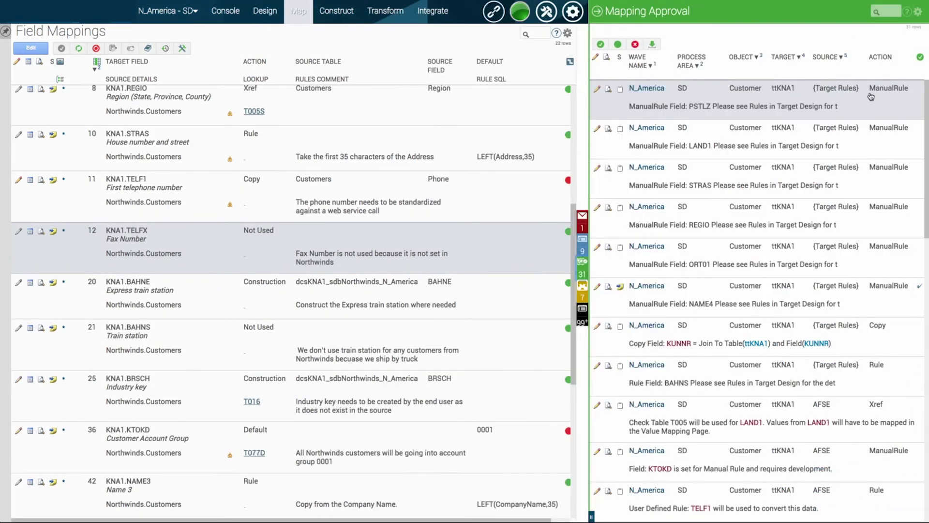
click(887, 12)
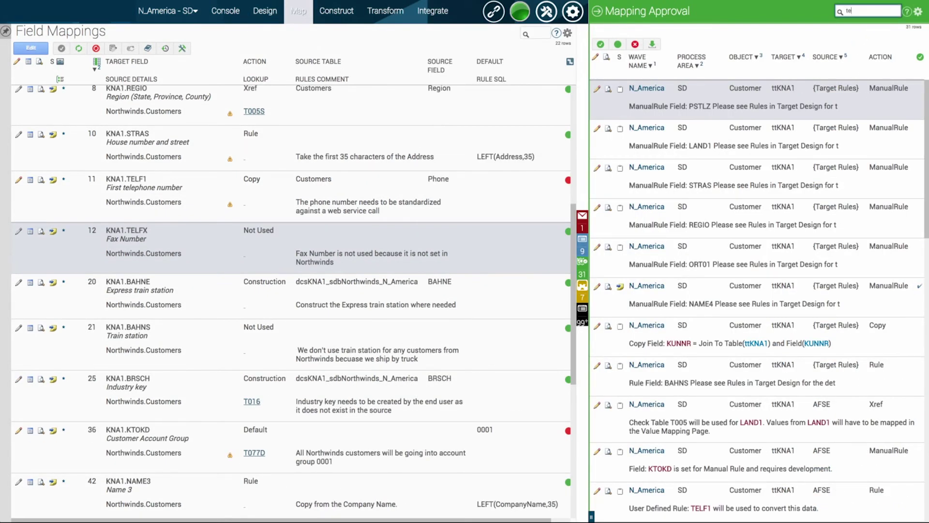
key(Return)
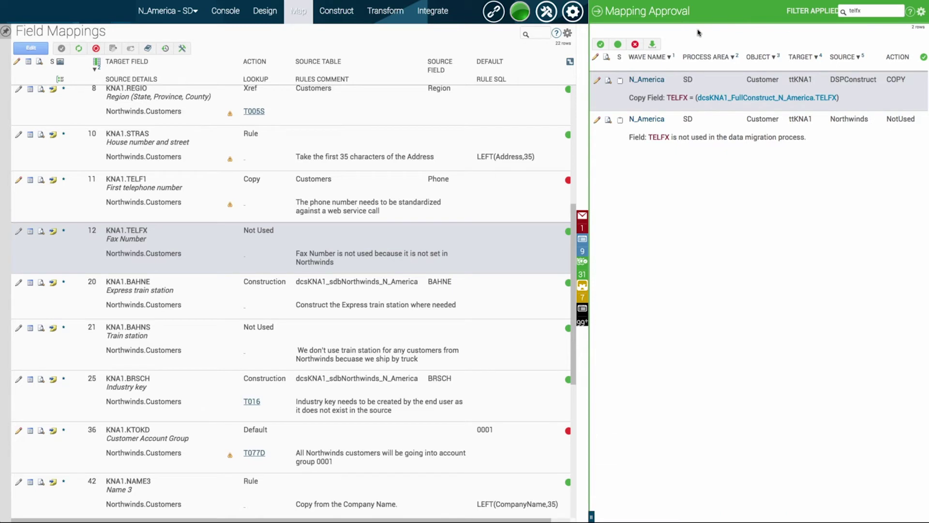
click(689, 130)
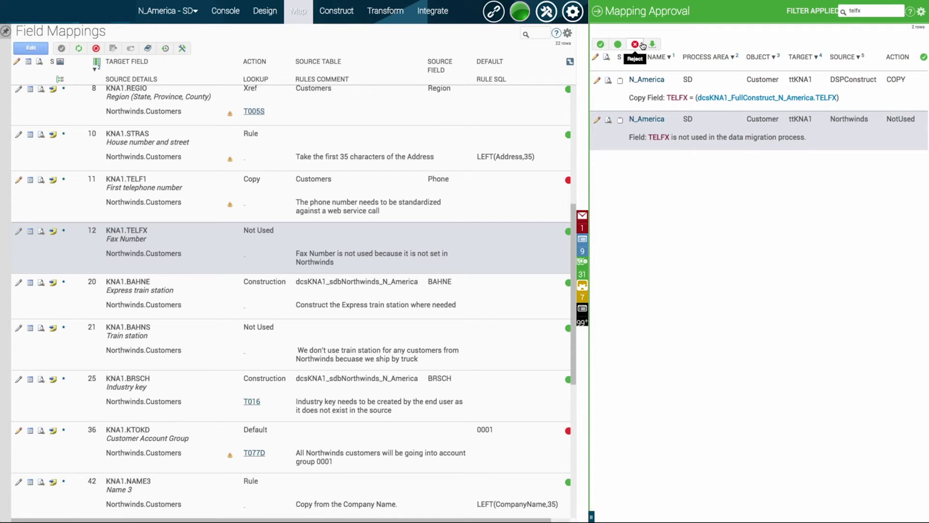
click(598, 46)
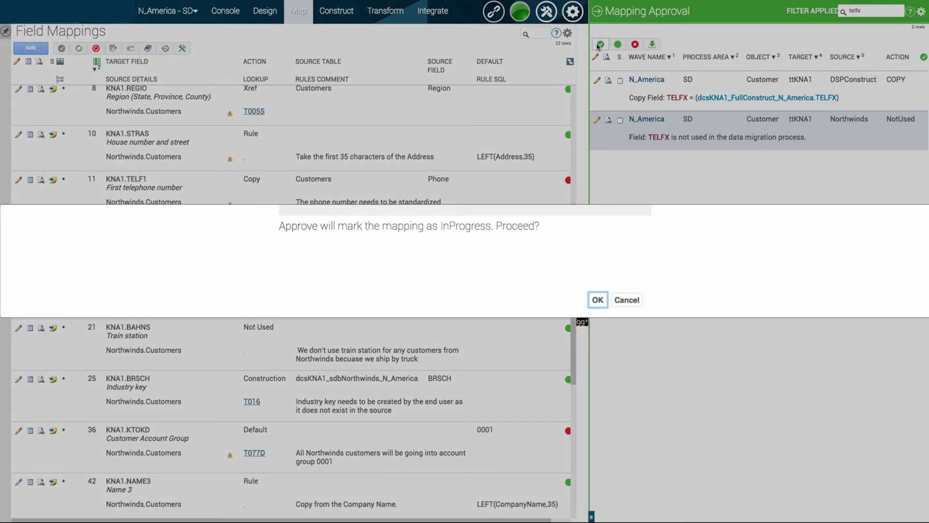
click(595, 299)
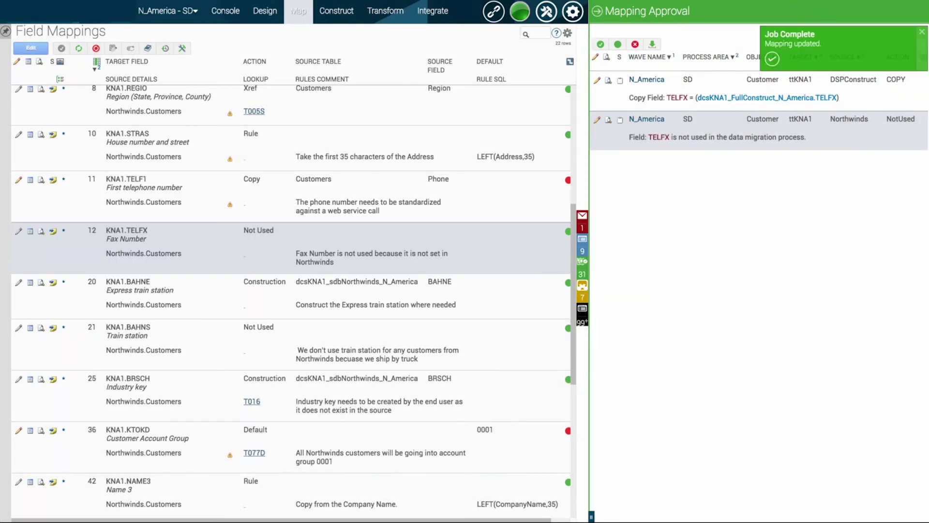
click(598, 11)
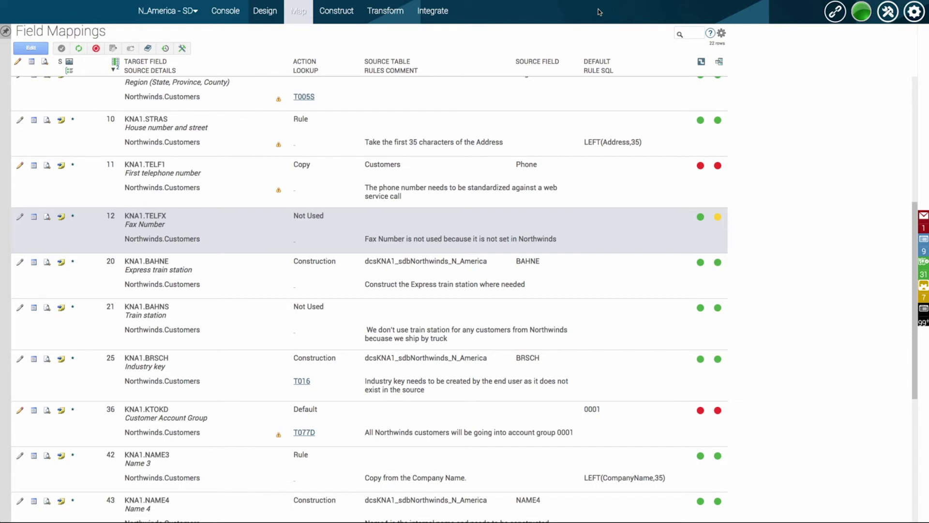
scroll(600, 12, down, 1)
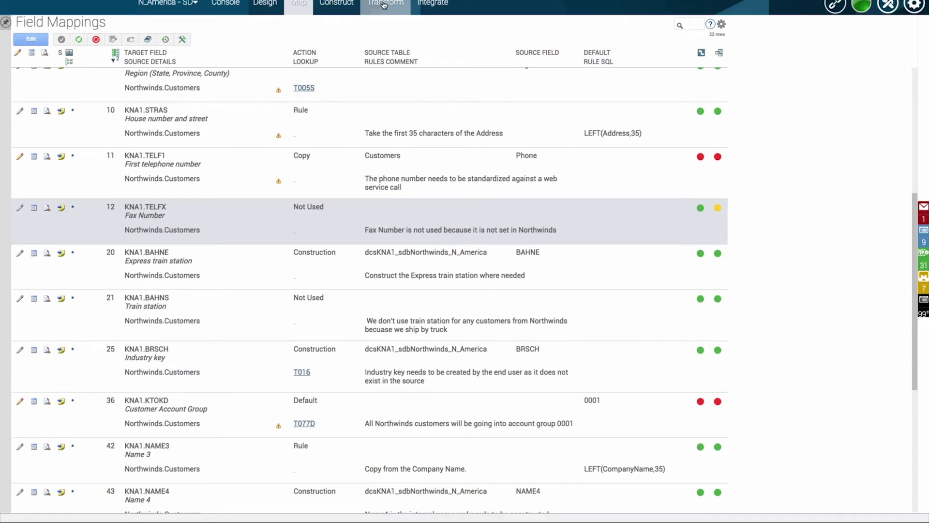
- Open the Customer Full Construction page for the ttKNA1 target in Construct
click(353, 5)
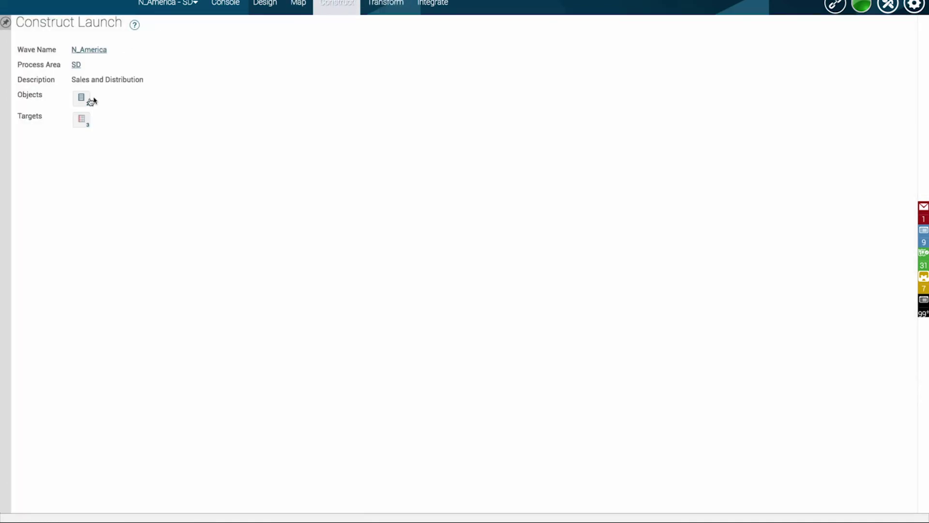
click(82, 99)
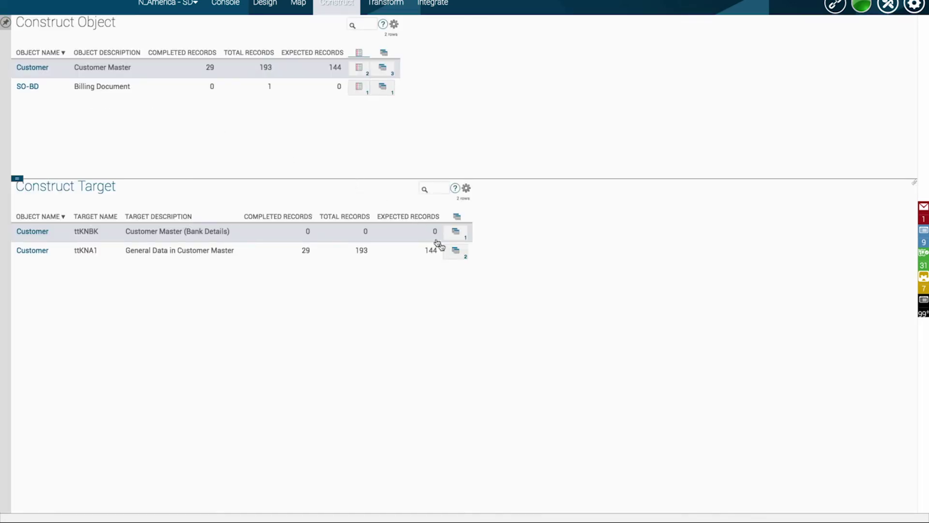
click(450, 251)
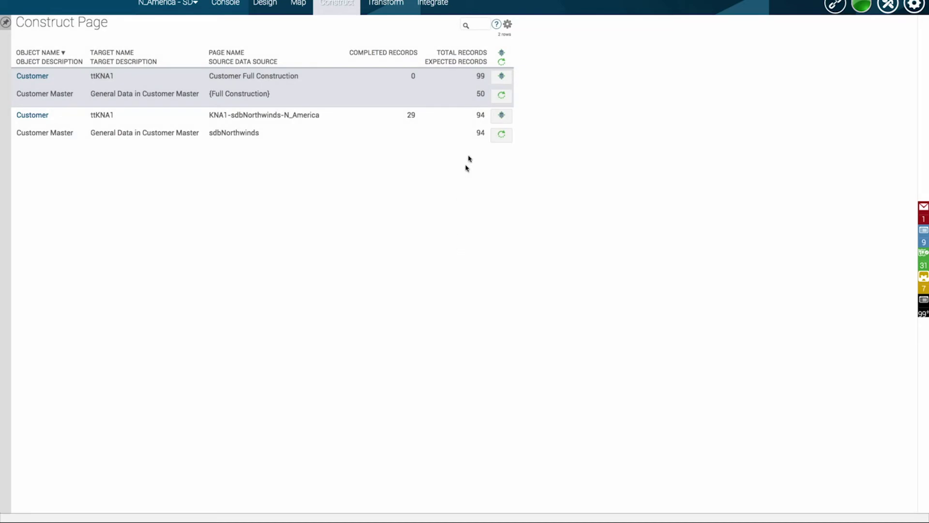
click(502, 78)
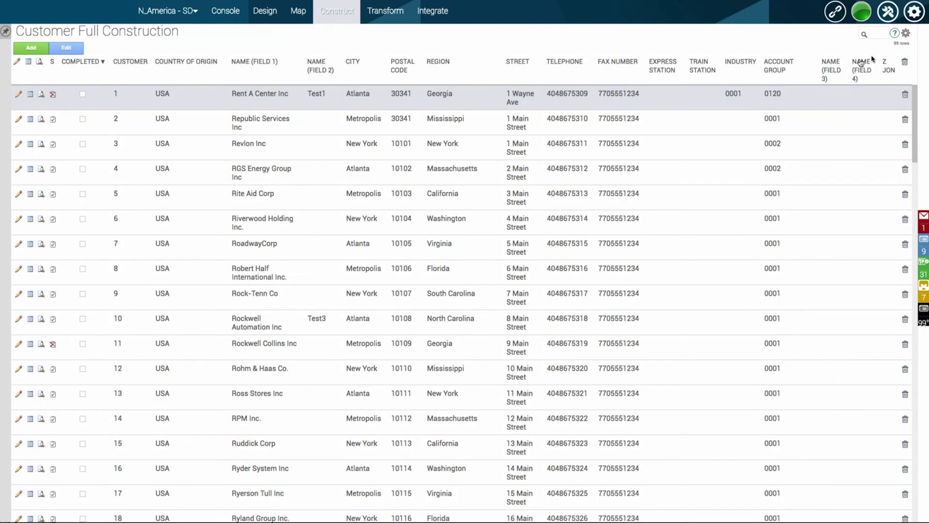
- Download the Customer Full Construction data to Excel, including existing records
click(906, 35)
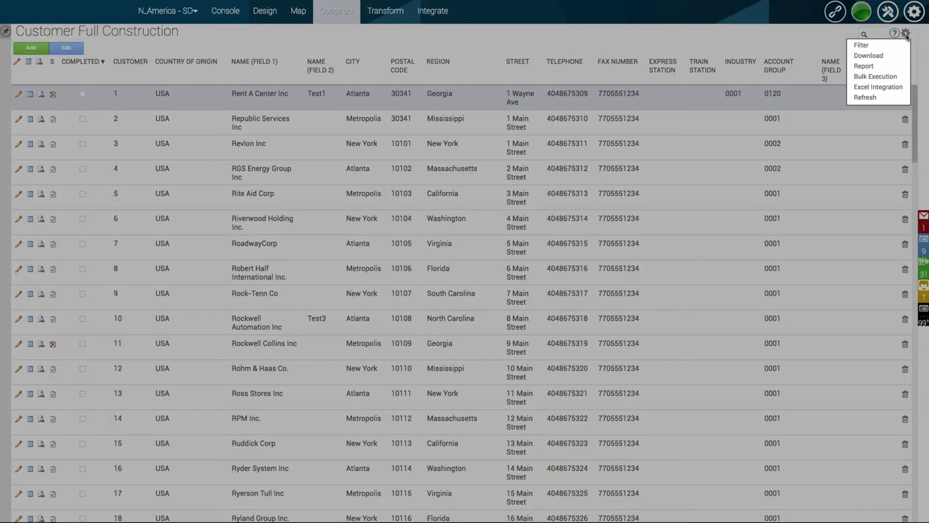
click(876, 87)
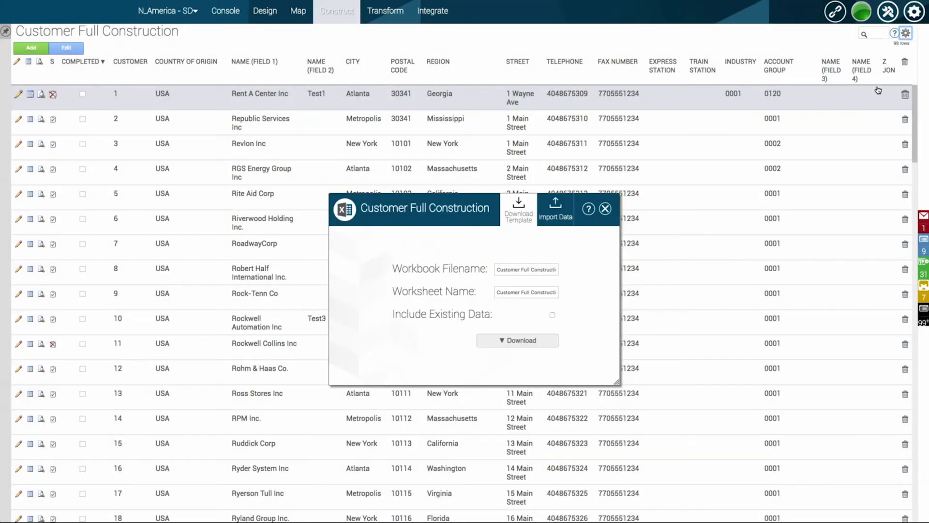
click(552, 315)
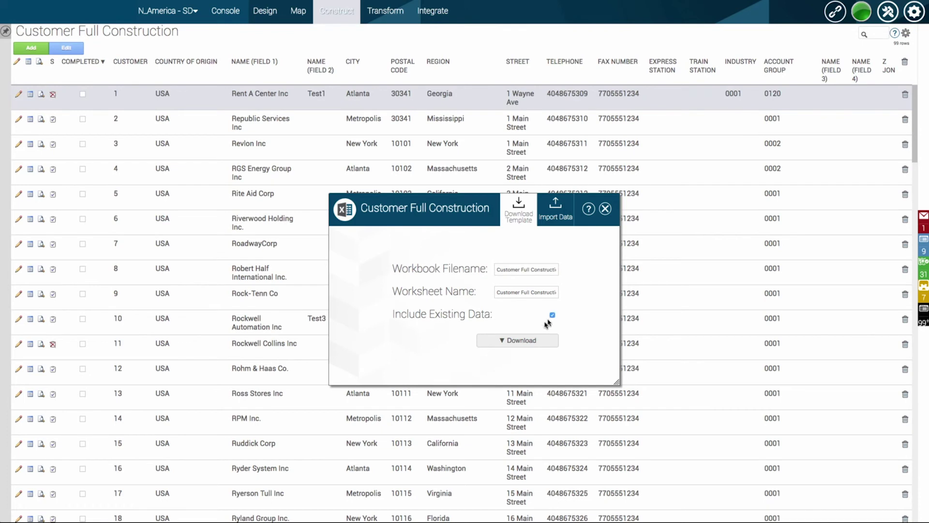
click(532, 341)
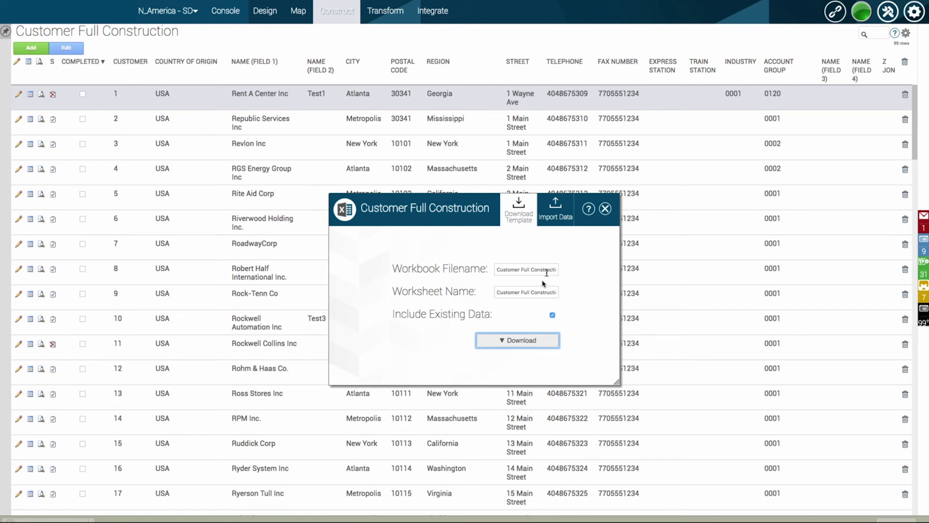
- Select an Excel workbook for import, then close the import window
click(558, 206)
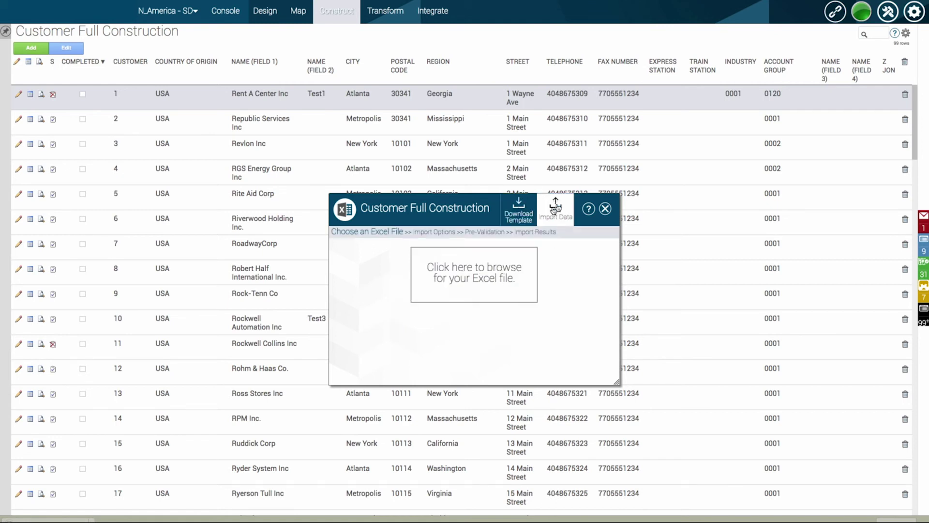
click(482, 283)
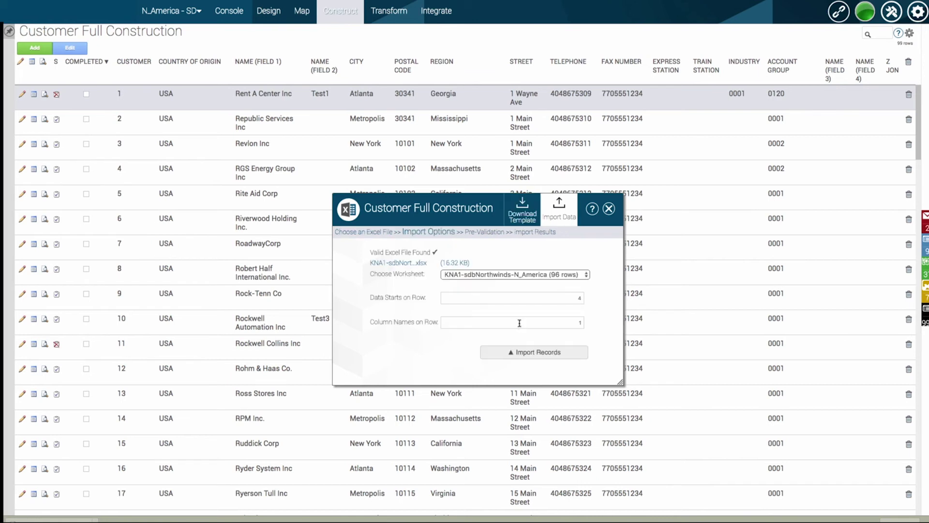
click(609, 209)
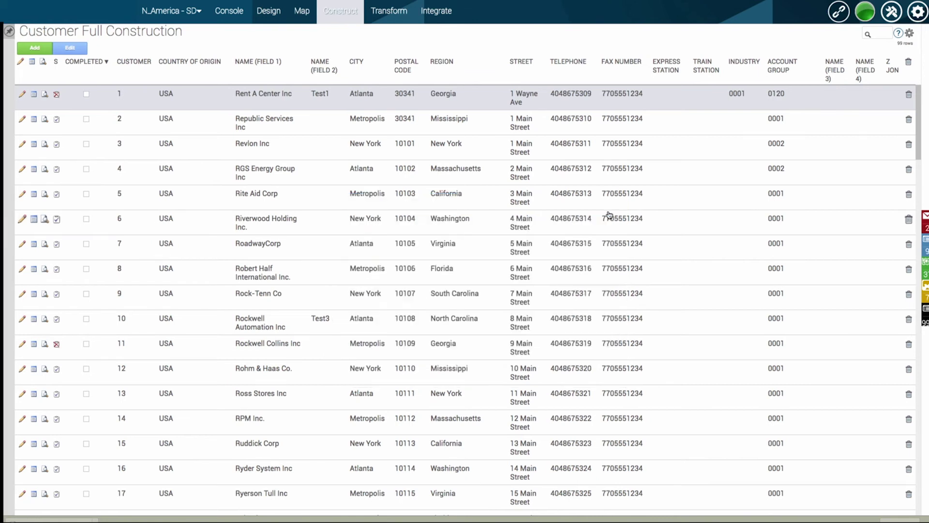
- Open Migration Reports' actionable reports and show the Express Station is Missing report's history
click(840, 18)
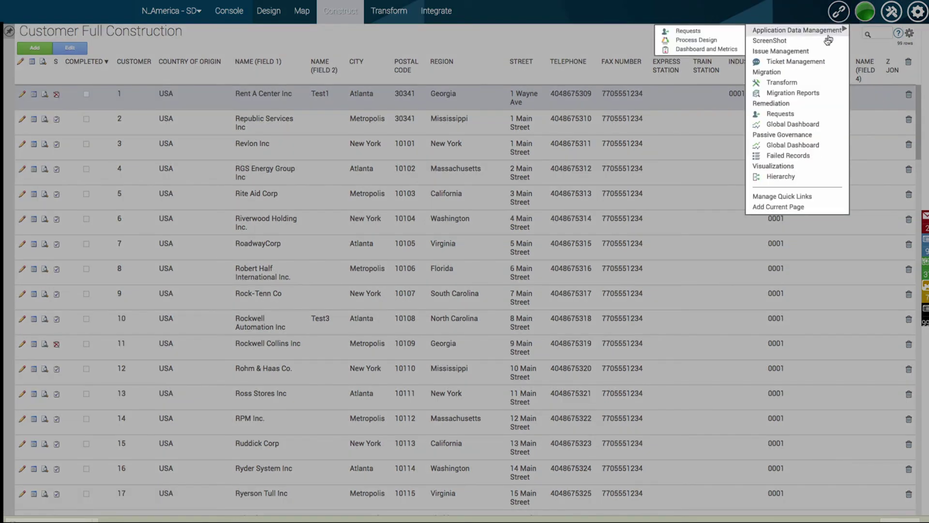
click(804, 94)
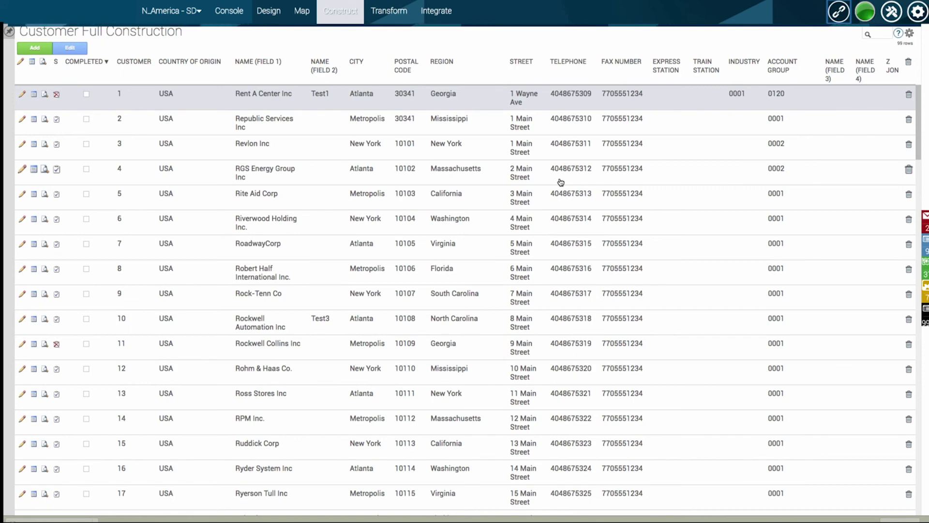
click(92, 81)
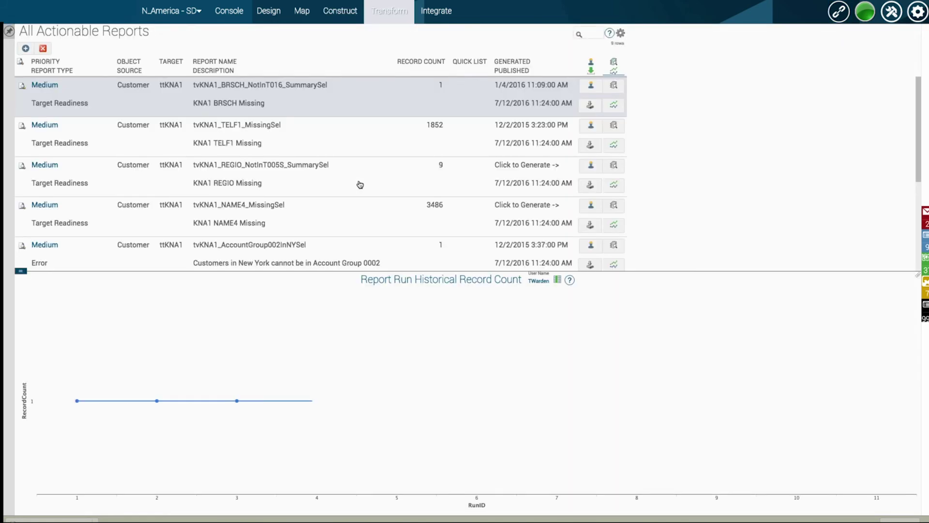
scroll(342, 129, down, 3)
click(309, 257)
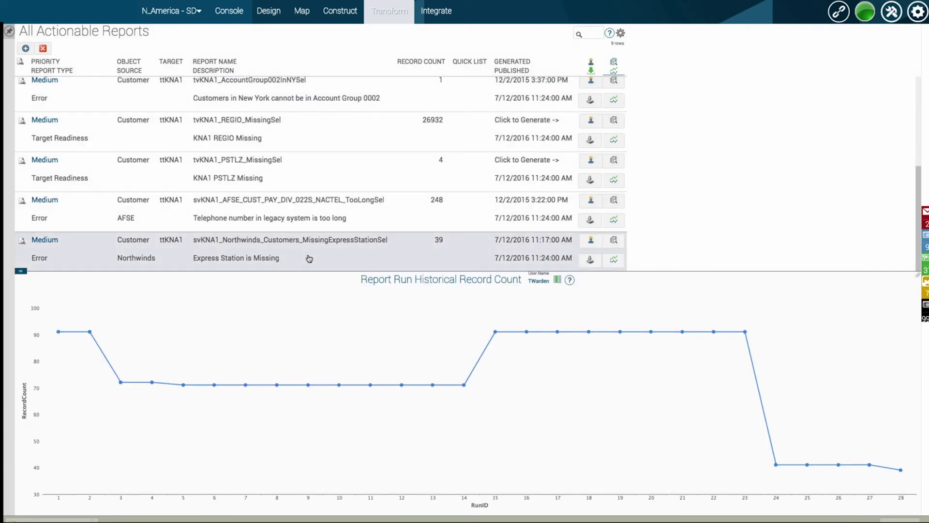
- View the report's implication and recommendation, then open its KNA1-sdbNorthwinds-N_America construction page
click(22, 242)
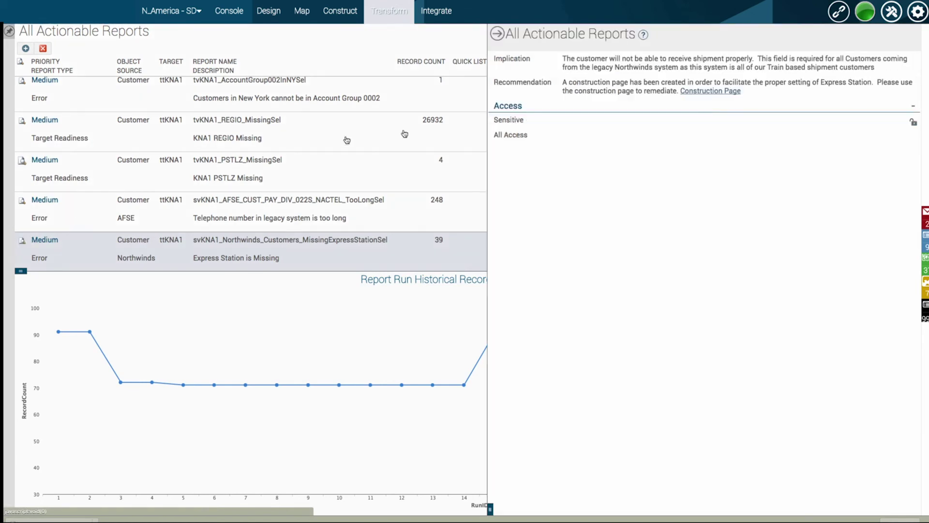
right_click(721, 91)
click(760, 94)
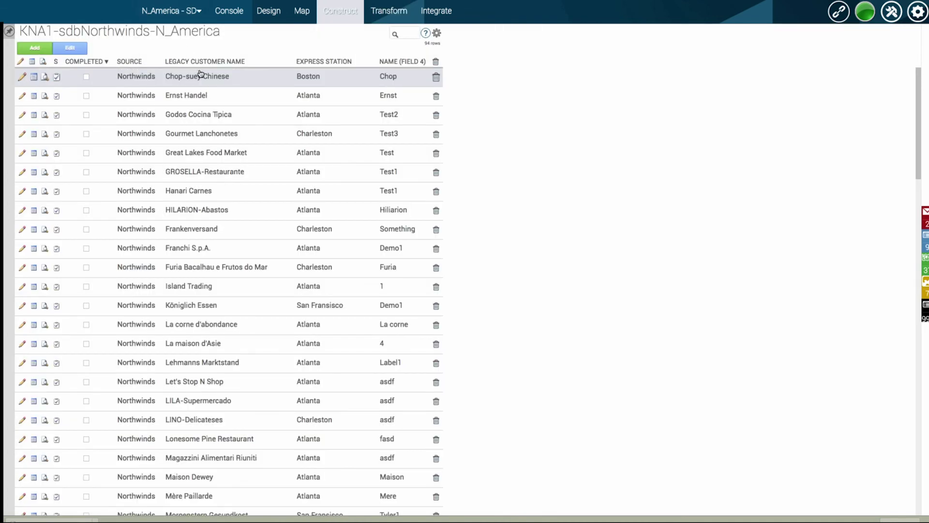
- Drill from the Map area's Mapping Fields dashboard through the summary and Customer bars to ttKNA1's sources
click(301, 11)
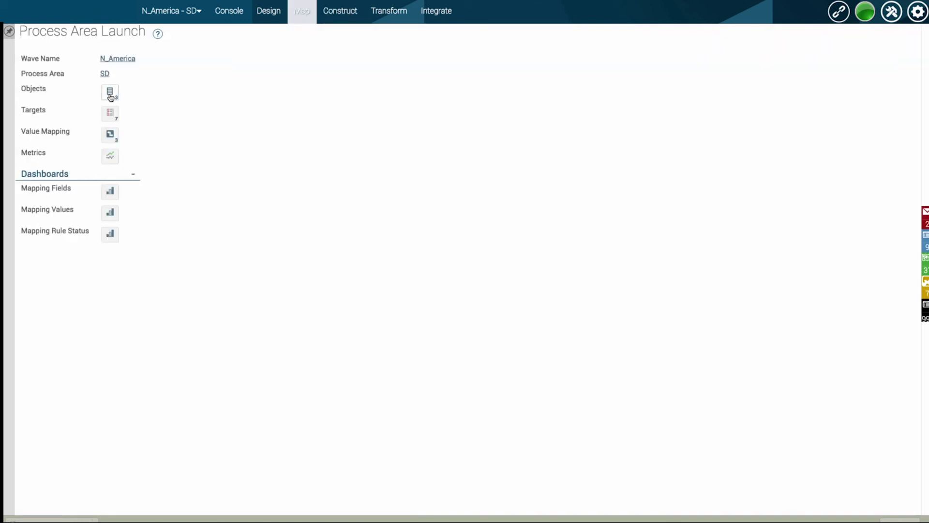
click(110, 193)
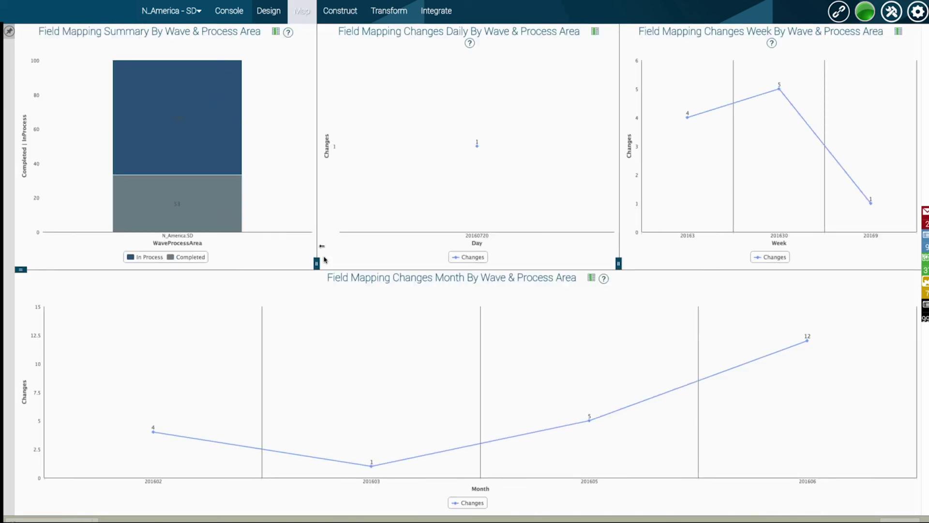
click(216, 126)
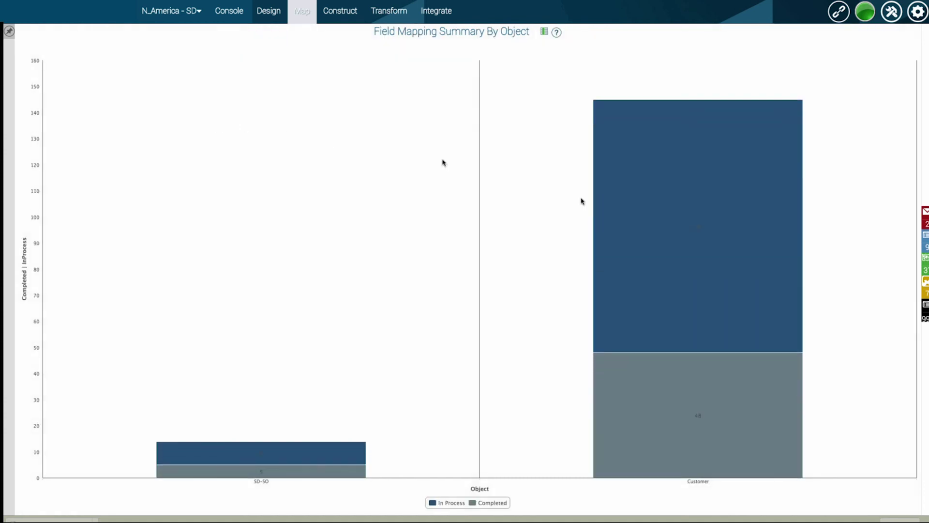
click(695, 219)
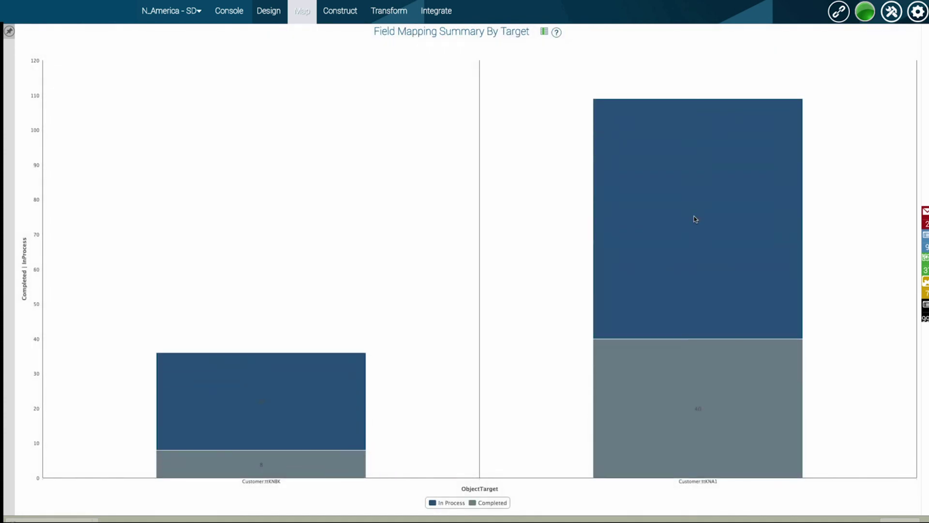
click(693, 218)
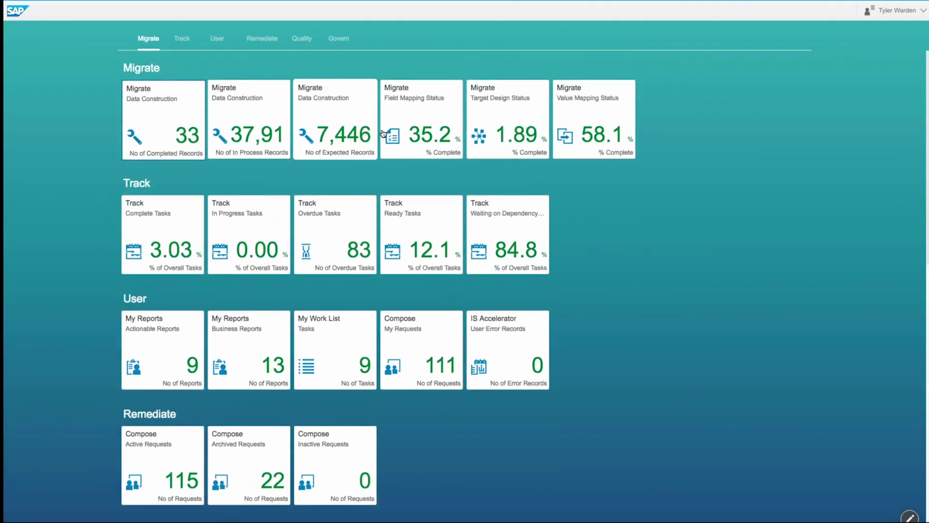
- Show the Migrate Field Mapping Status chart and bring its N_America rows into view
click(407, 122)
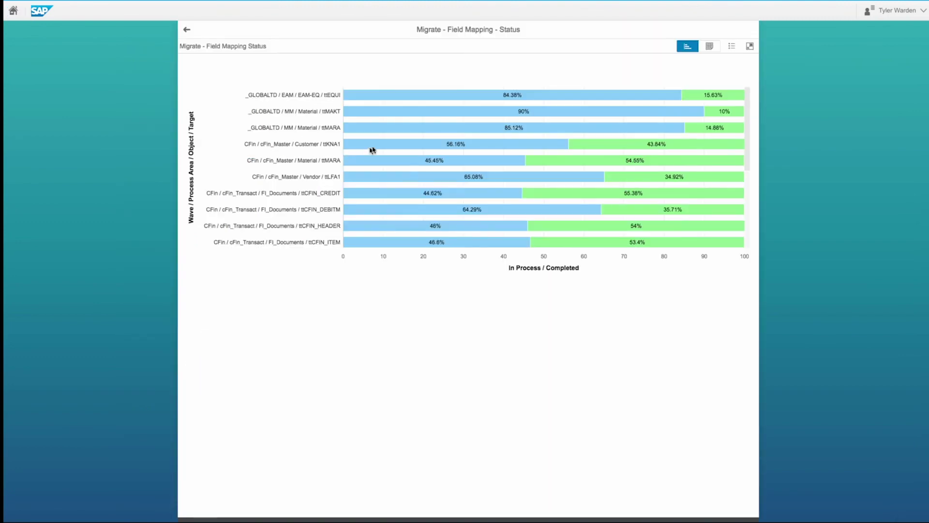
scroll(389, 177, down, 3)
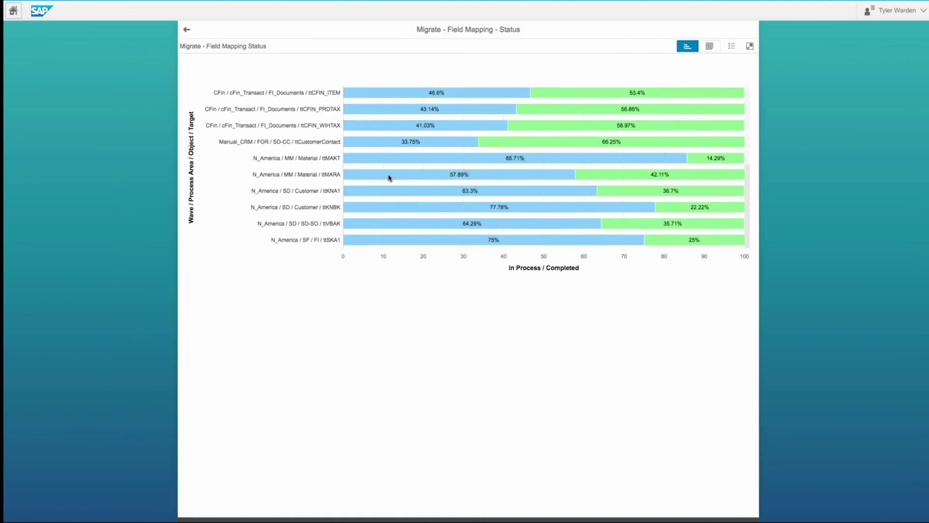